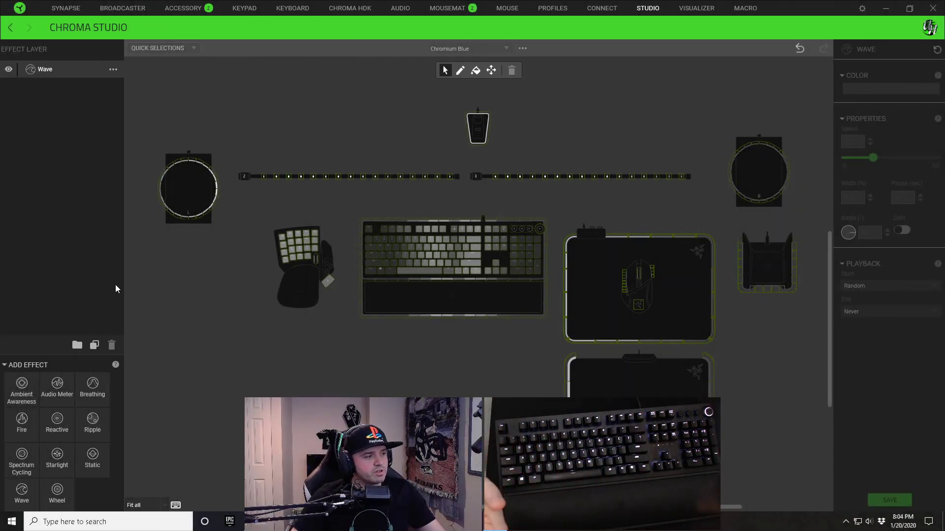
Add a Ripple layer that starts on selected keys, with width lowered from 300 to 200.
click(92, 423)
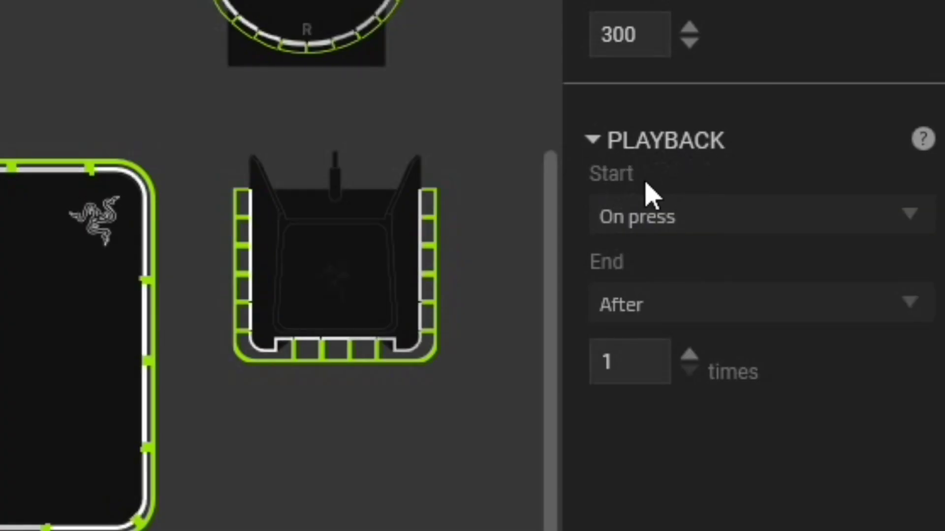
click(721, 227)
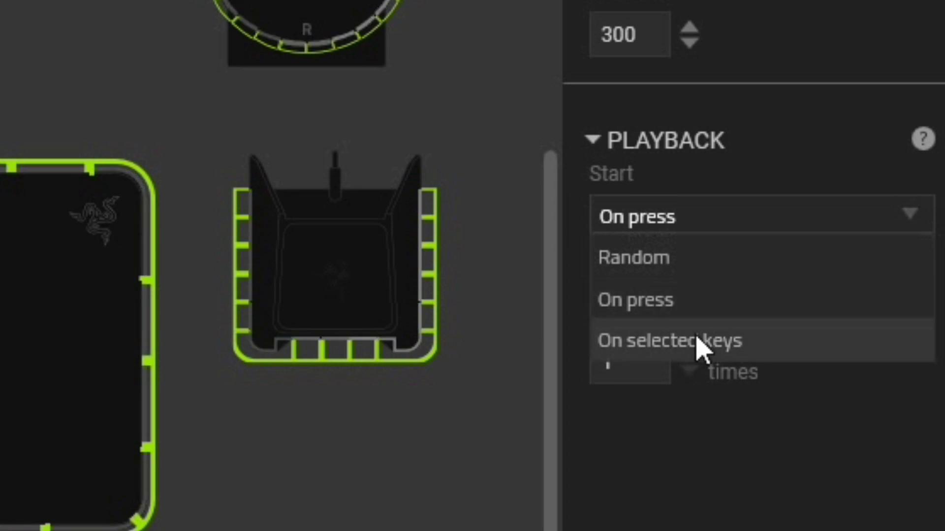
click(692, 346)
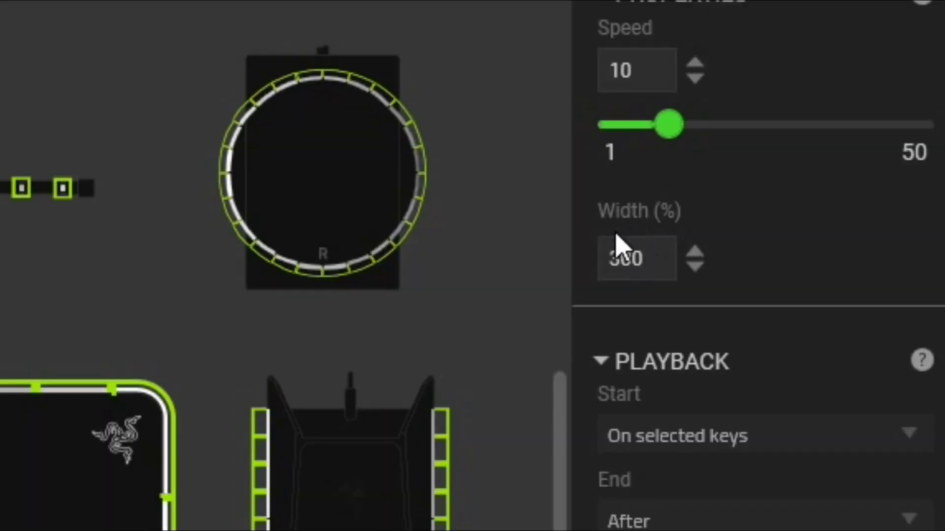
click(695, 267)
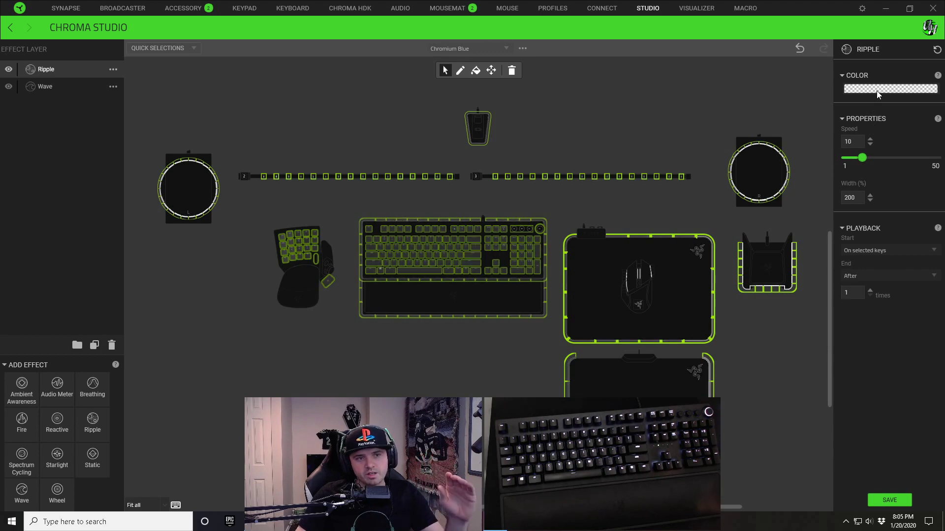
Change the Ripple colour from green to solid blue, hex 0328FF (RGB 3, 40, 255).
click(876, 91)
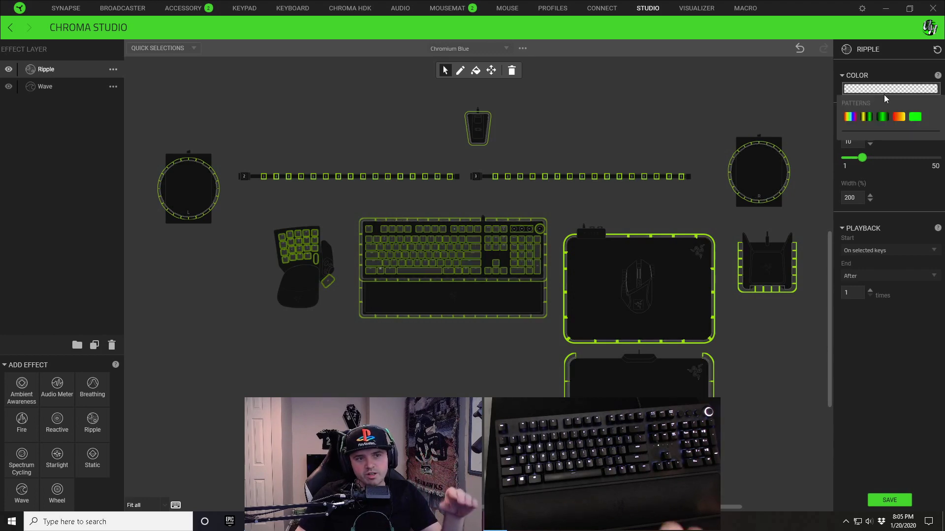
click(915, 116)
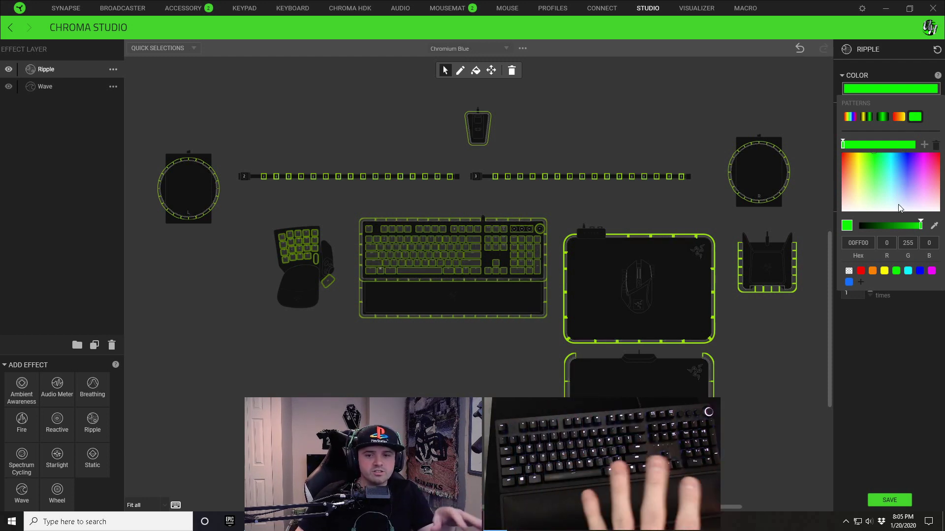
click(902, 156)
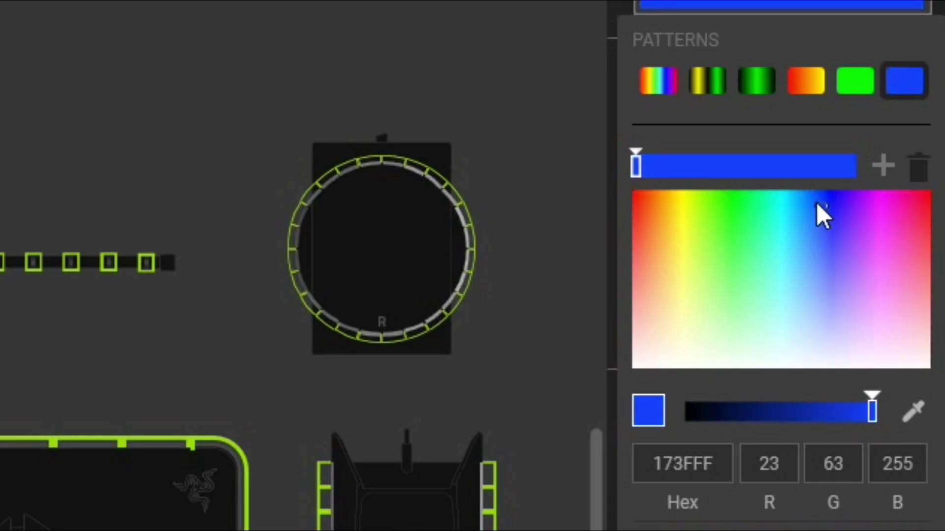
drag(823, 202, 825, 195)
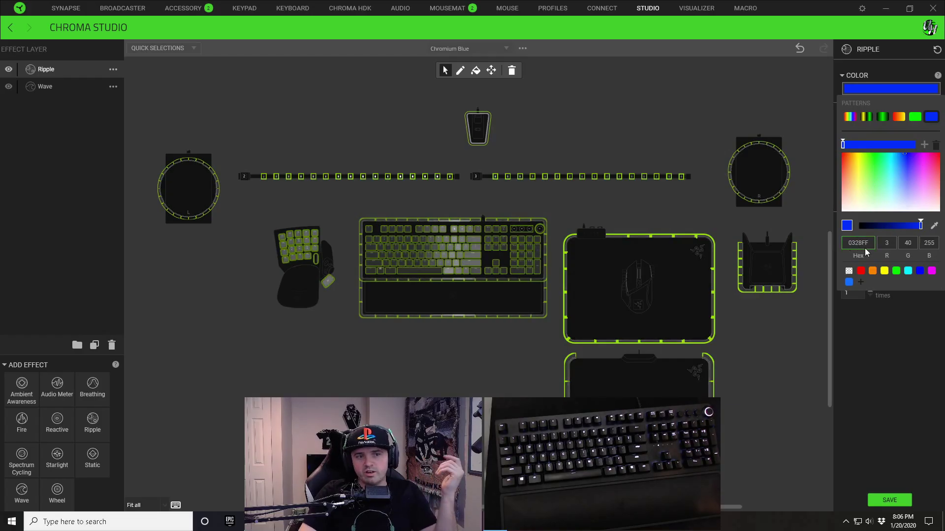
click(907, 360)
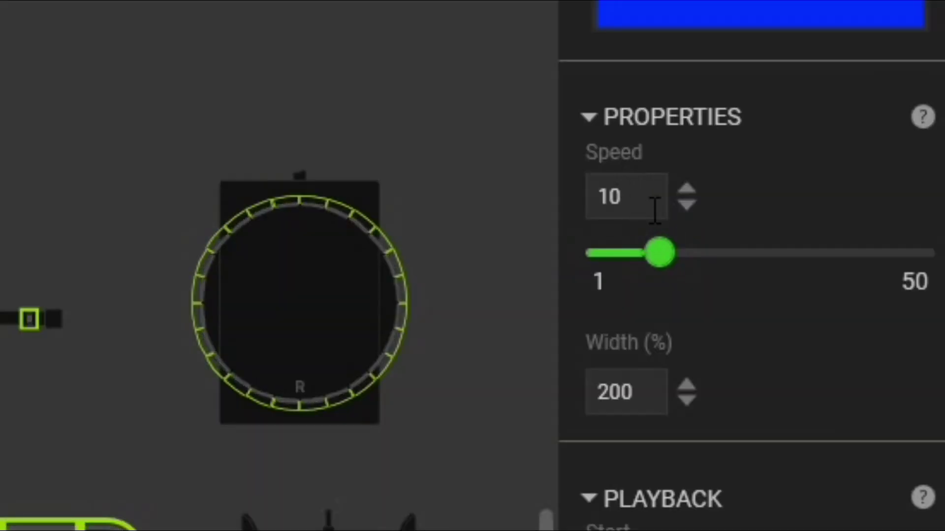
Drop the Ripple speed from 10 to 2 and save the profile.
click(686, 205)
click(687, 206)
click(687, 206)
click(688, 207)
click(688, 211)
click(688, 211)
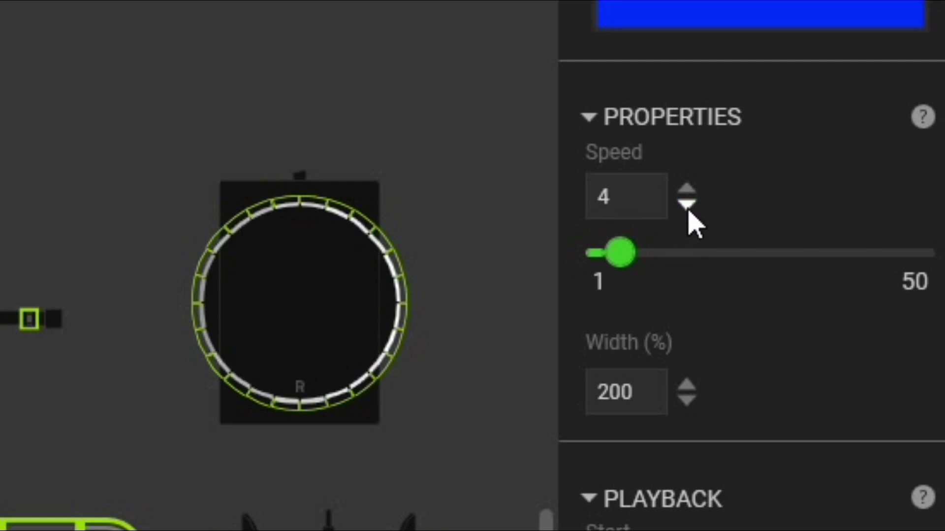
click(688, 211)
click(687, 192)
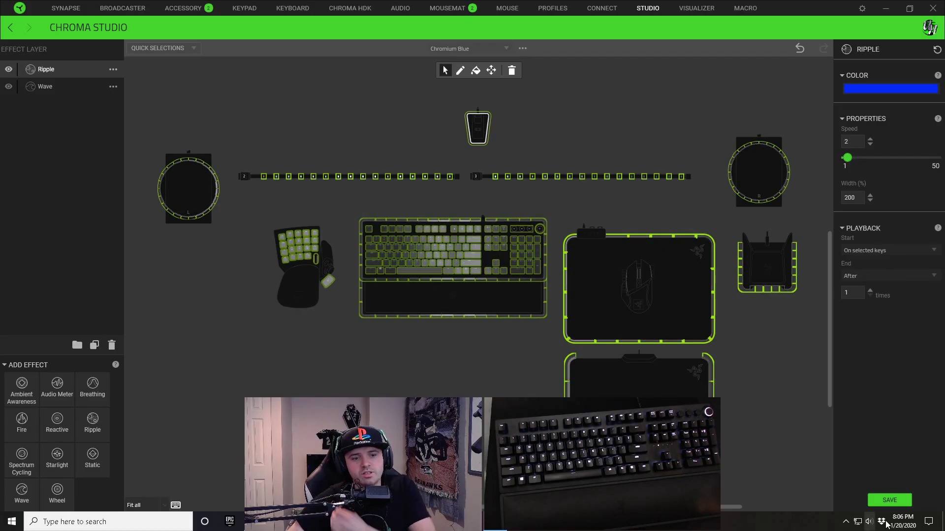
click(895, 500)
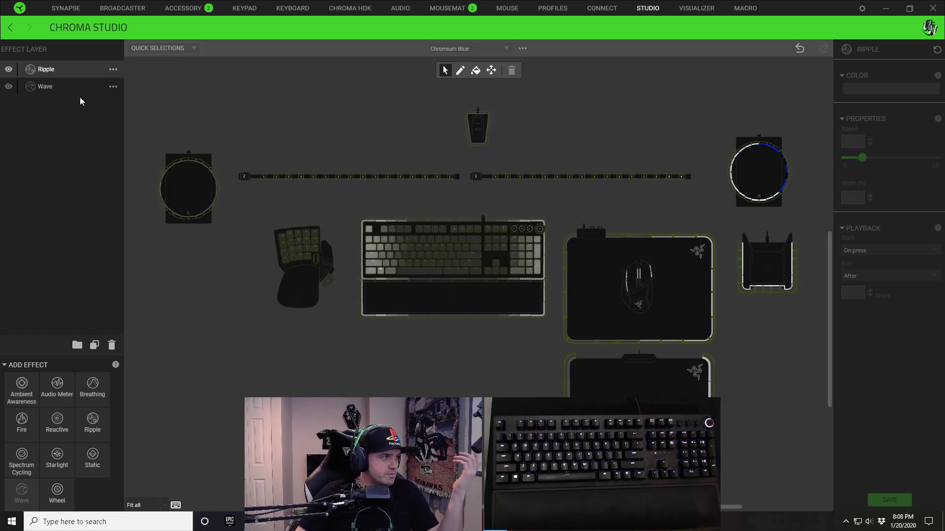
Add a new Wave layer at the top and tint its gradient stop dark blue.
drag(89, 115, 65, 71)
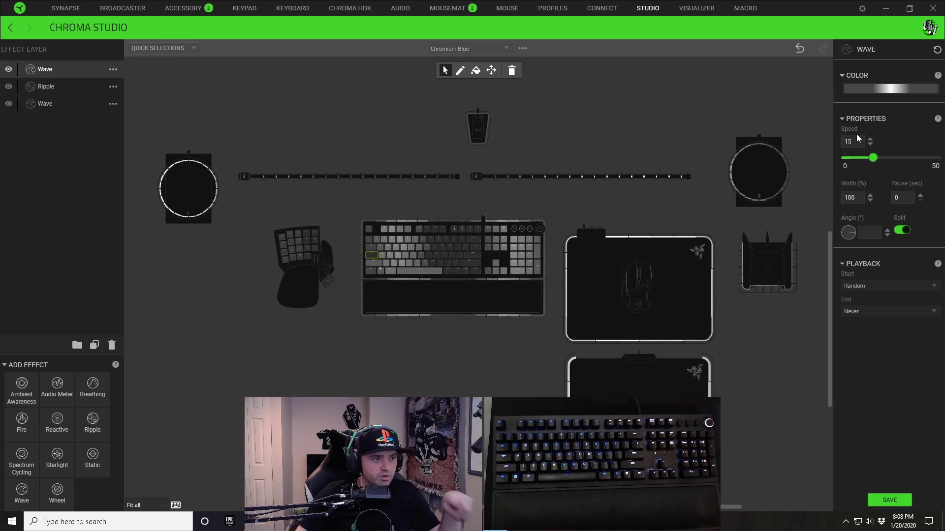
click(906, 90)
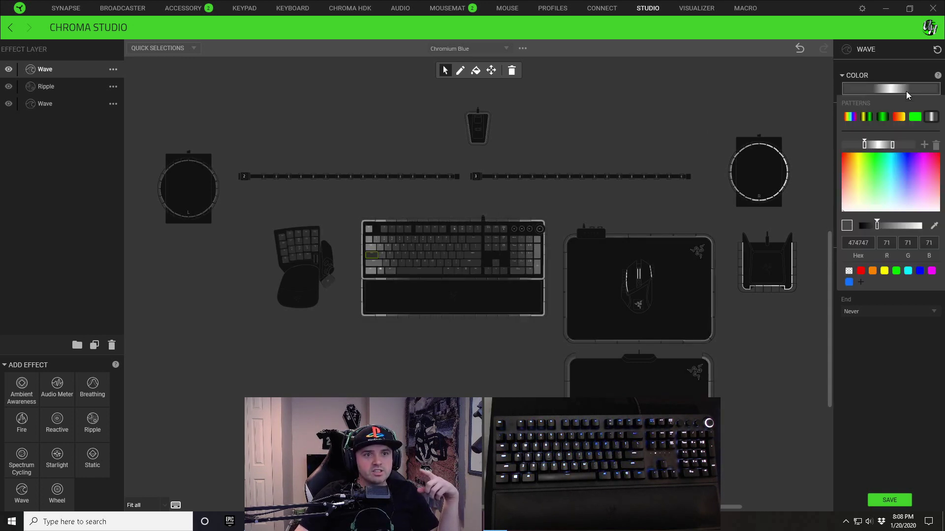
click(903, 155)
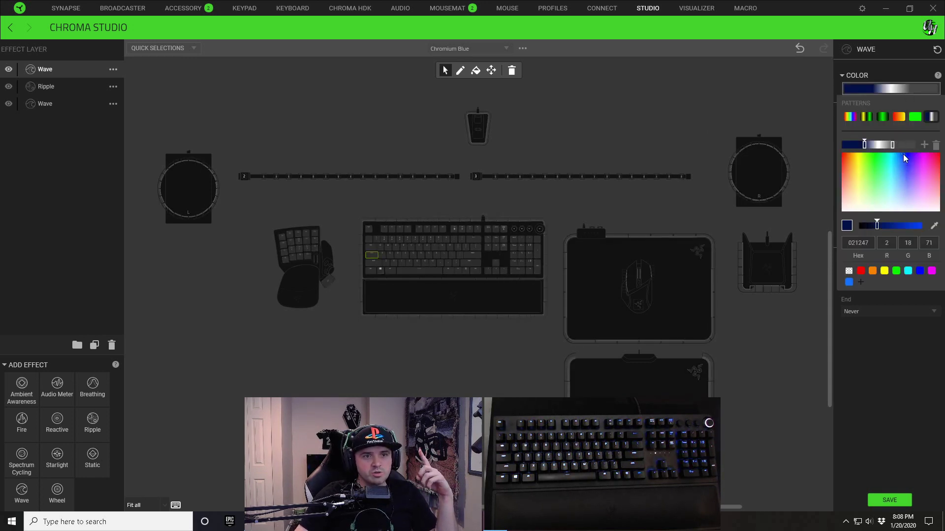
click(903, 155)
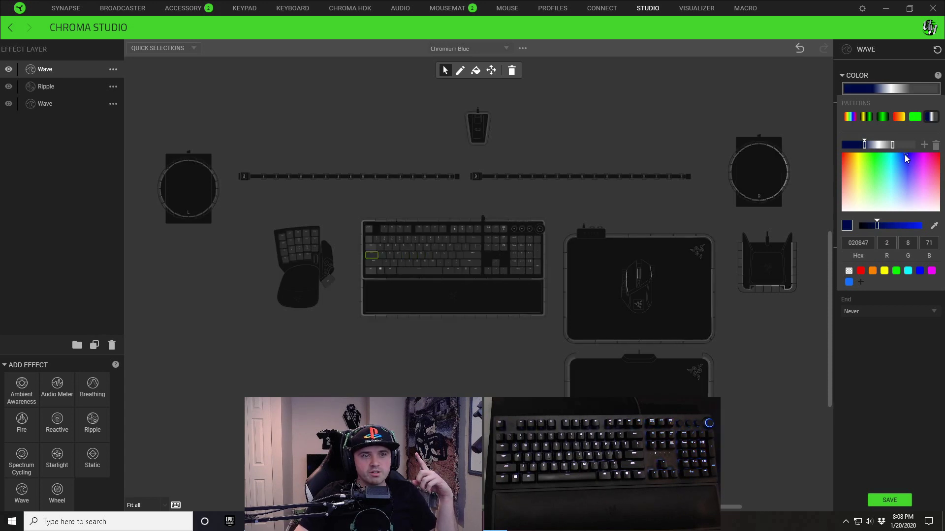
click(904, 154)
click(862, 244)
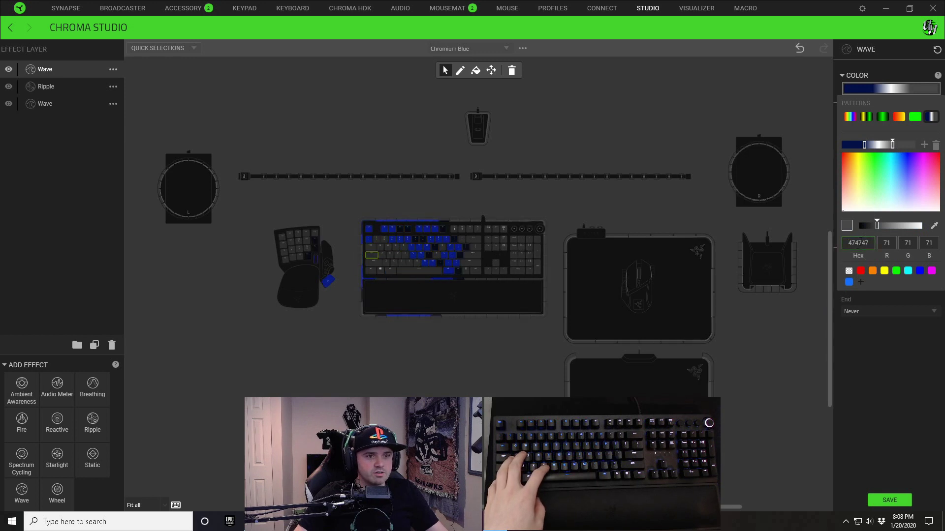
Set the gradient's middle stop to 021047, then brighten it to a vivid blue.
click(865, 145)
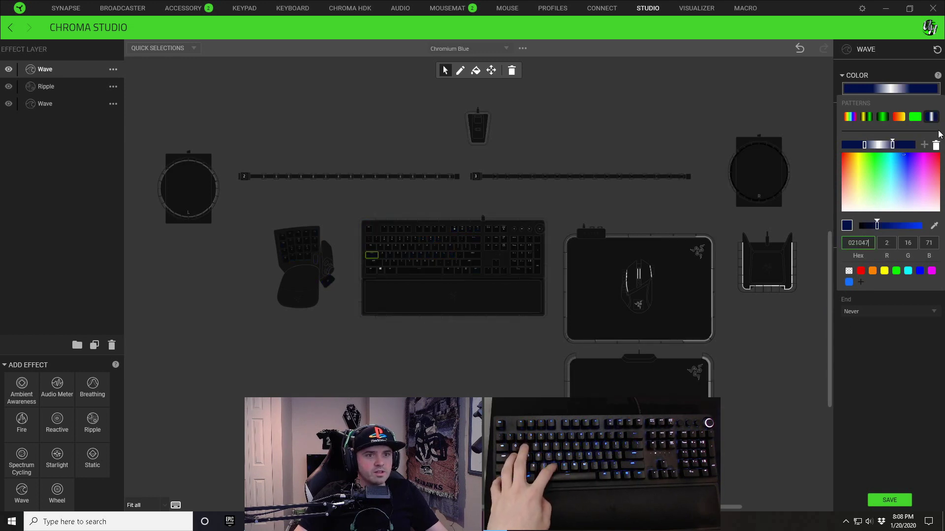
click(879, 145)
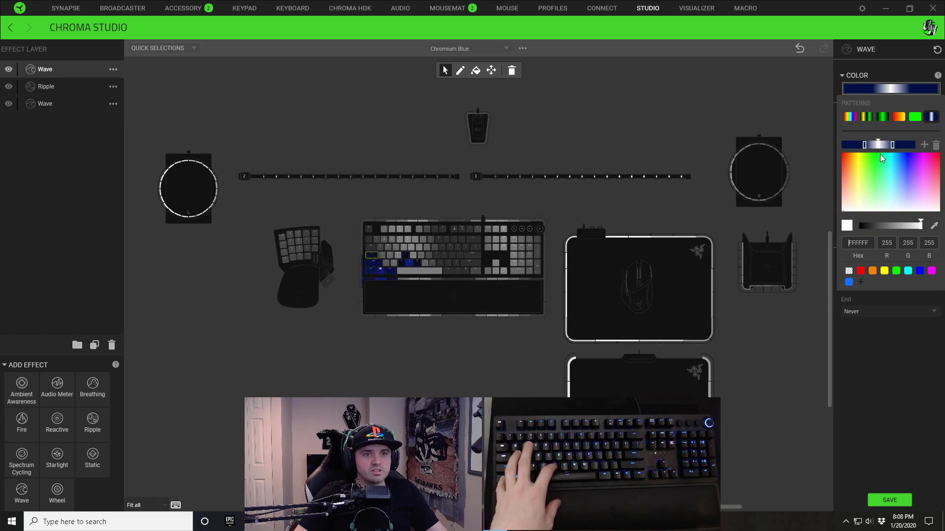
click(858, 243)
key(ctrl+a)
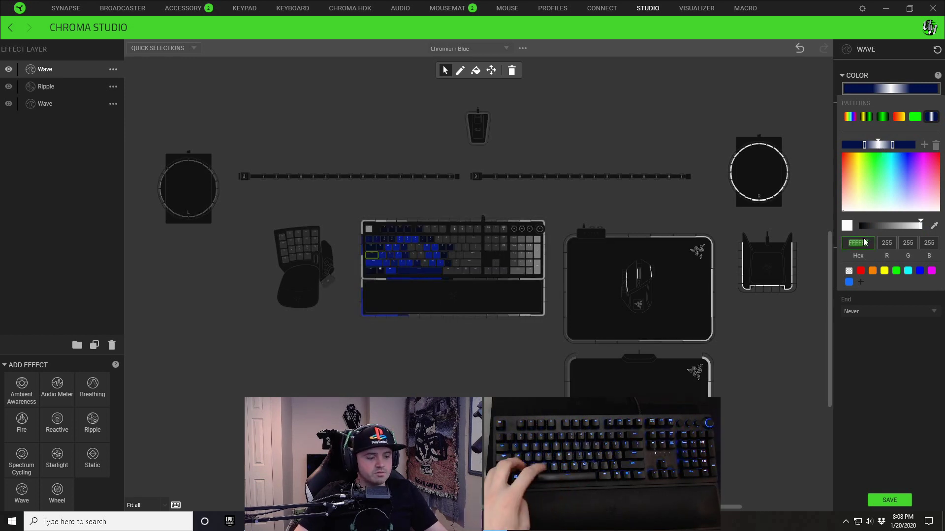
text(021047)
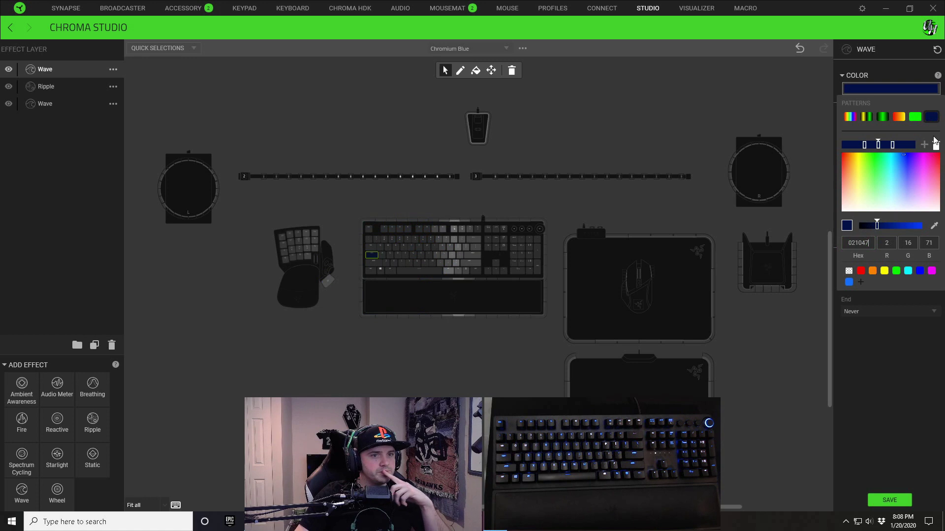
click(878, 230)
drag(909, 229, 919, 227)
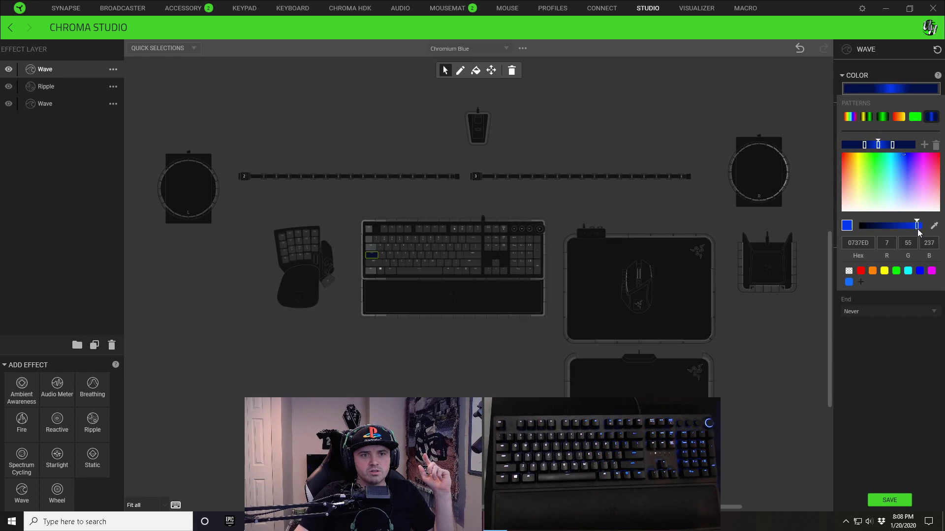
click(889, 500)
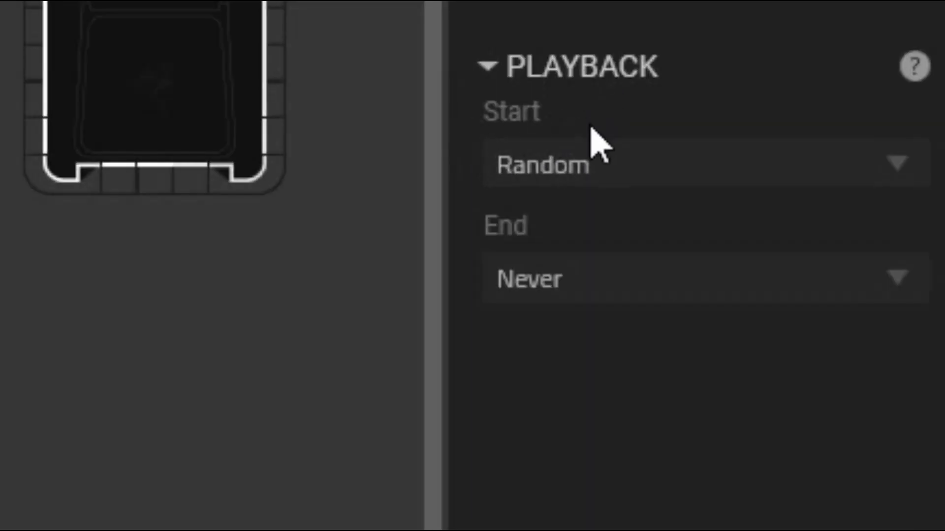
Set the Wave layer's Playback Start and End to 'On selected keys' and save.
click(630, 181)
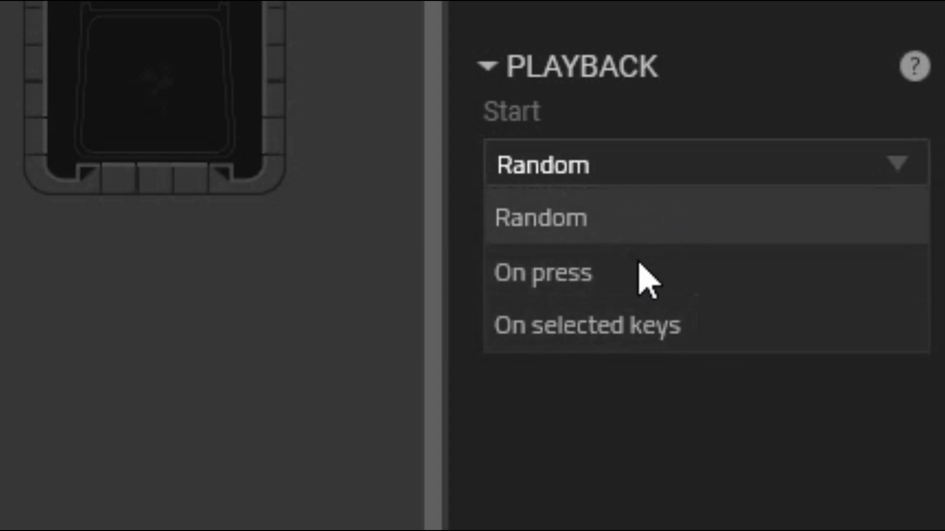
click(632, 335)
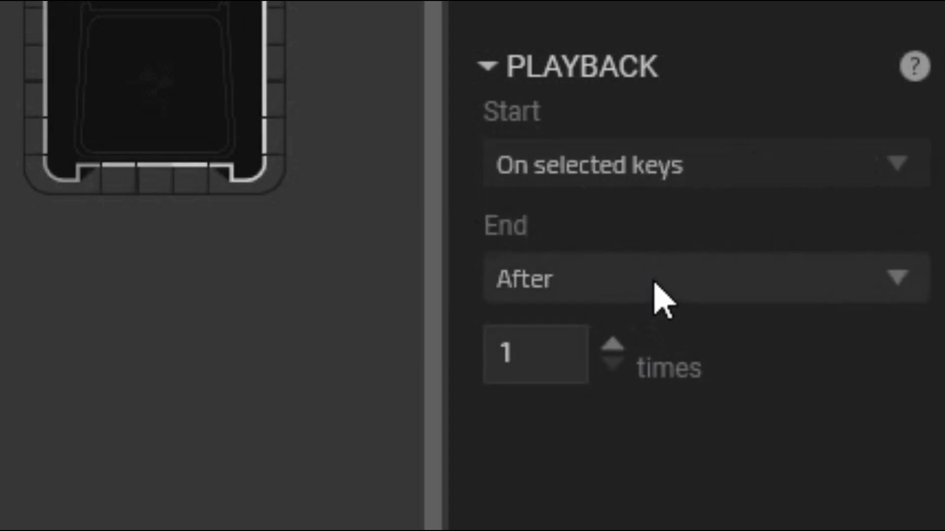
click(628, 290)
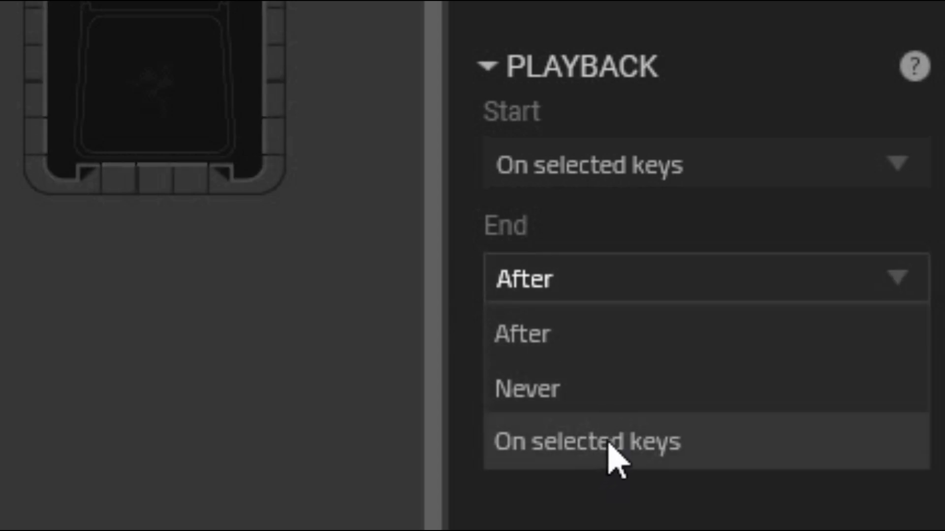
click(612, 460)
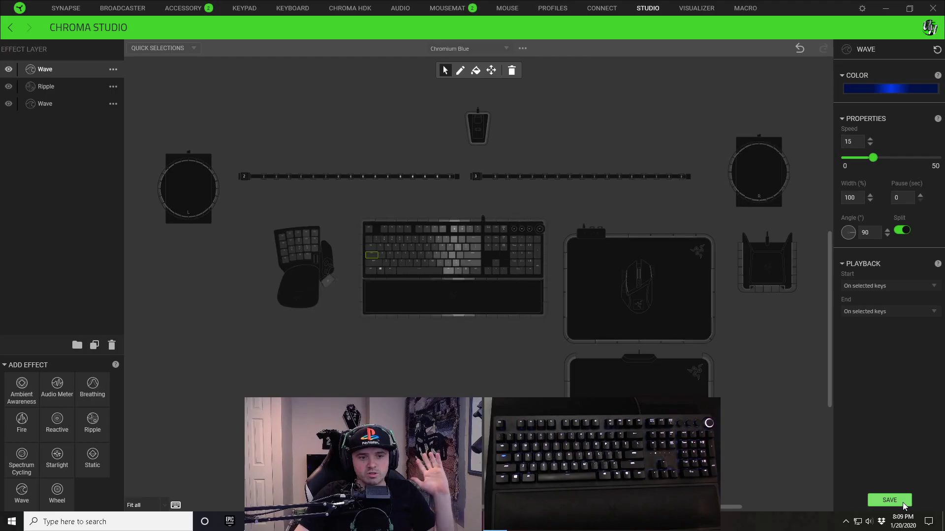
click(902, 502)
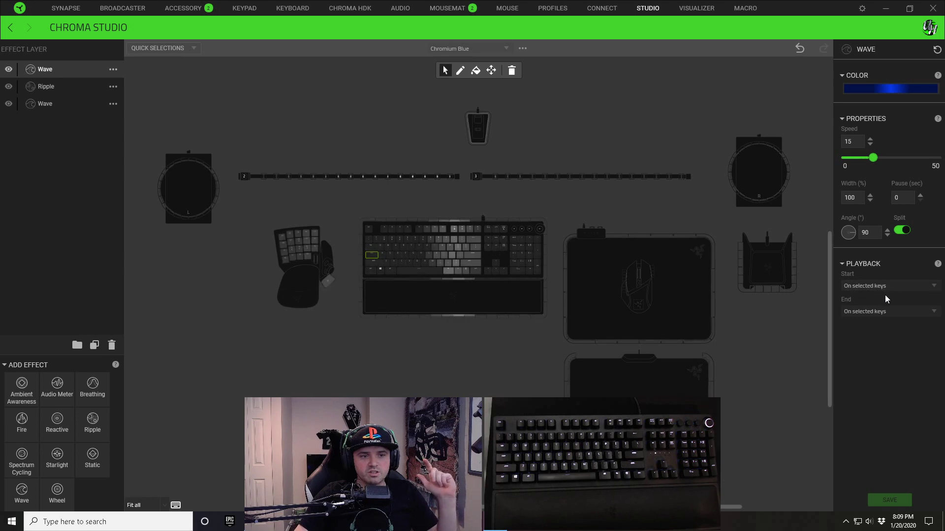
click(416, 315)
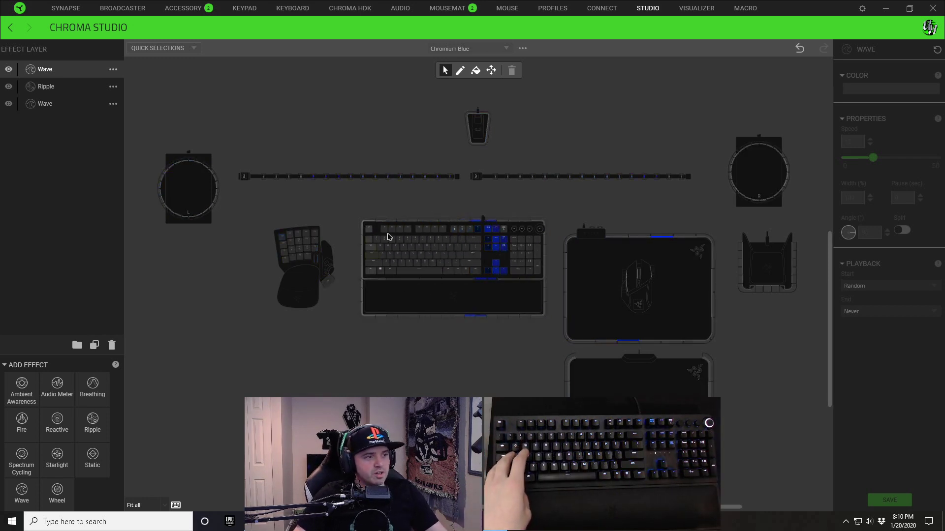
click(376, 259)
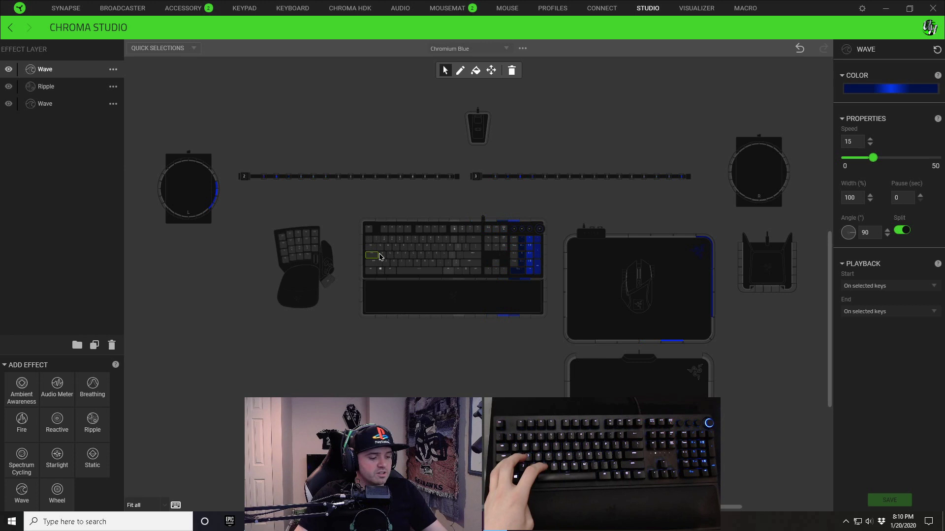
click(515, 243)
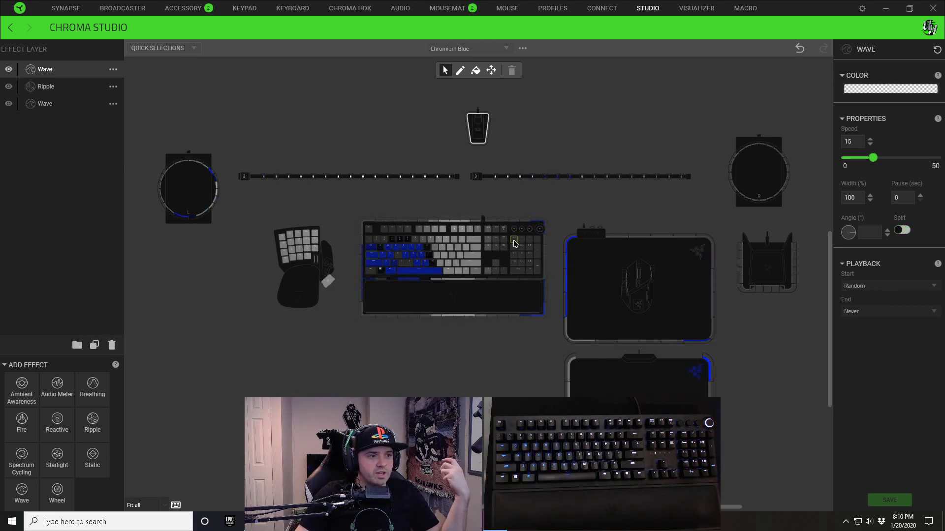
click(488, 297)
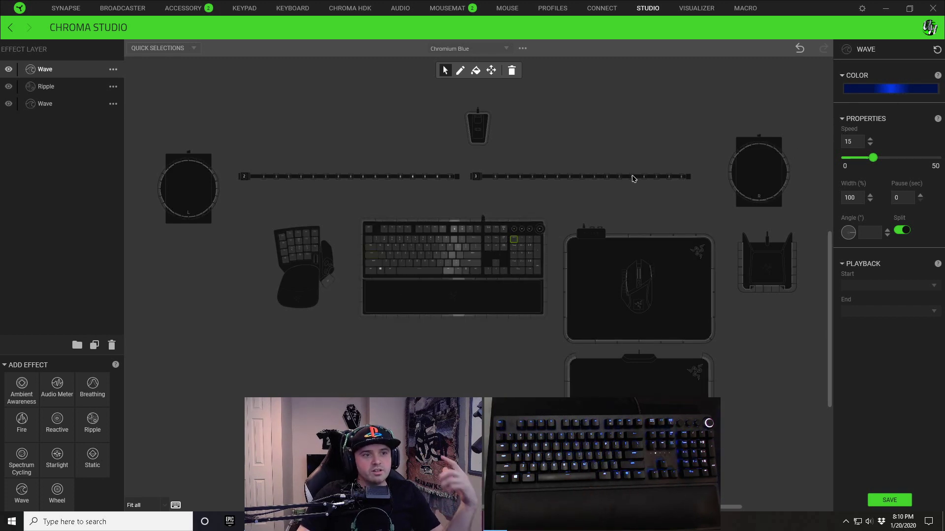
click(893, 502)
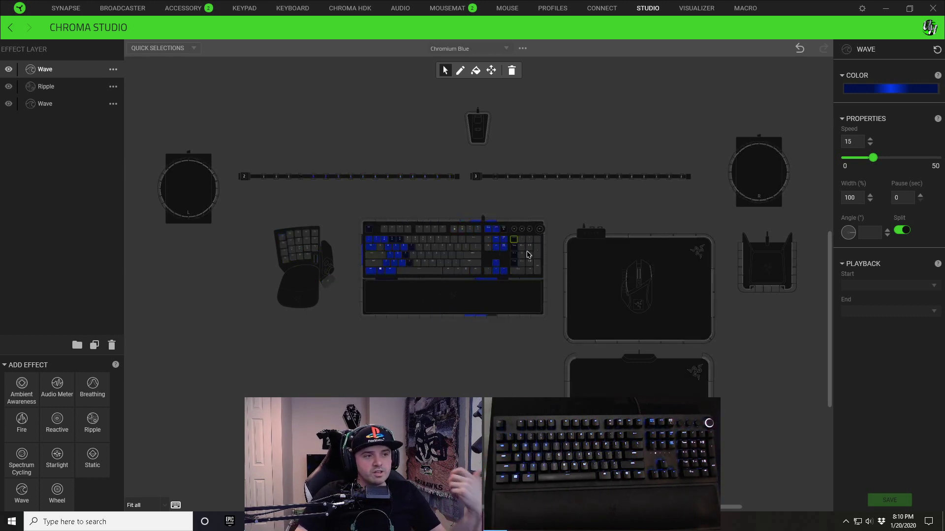
Change the Wave gradient's dark stop hex from 021047 to 021048 and save the profile.
click(720, 183)
click(883, 85)
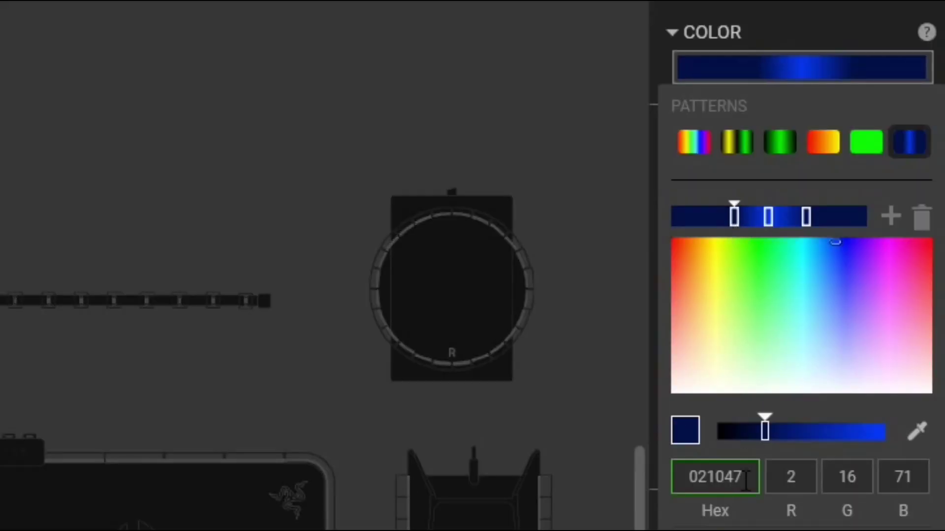
key(BackSpace)
text(8)
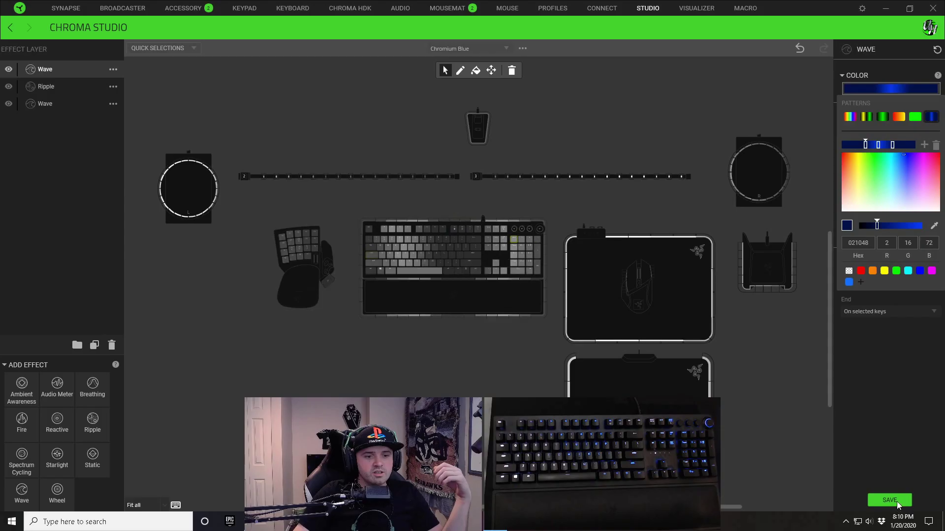
click(810, 266)
click(676, 146)
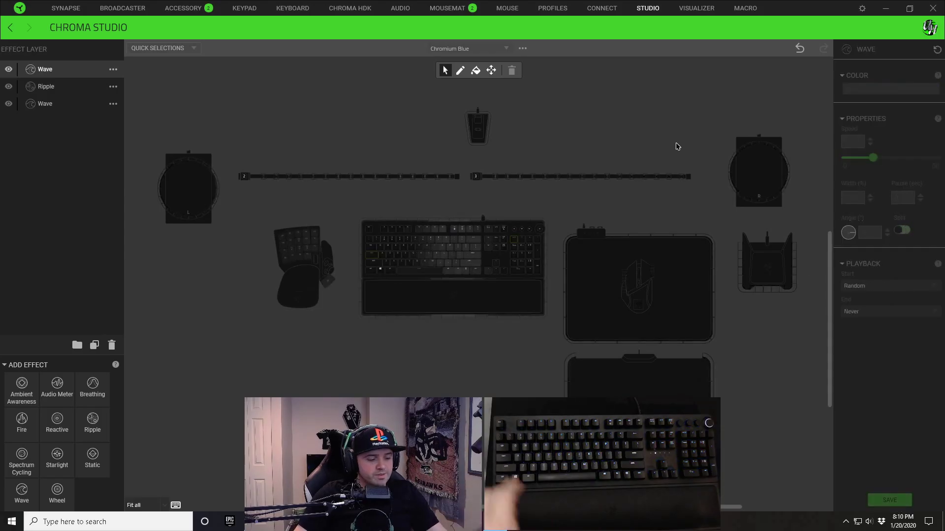